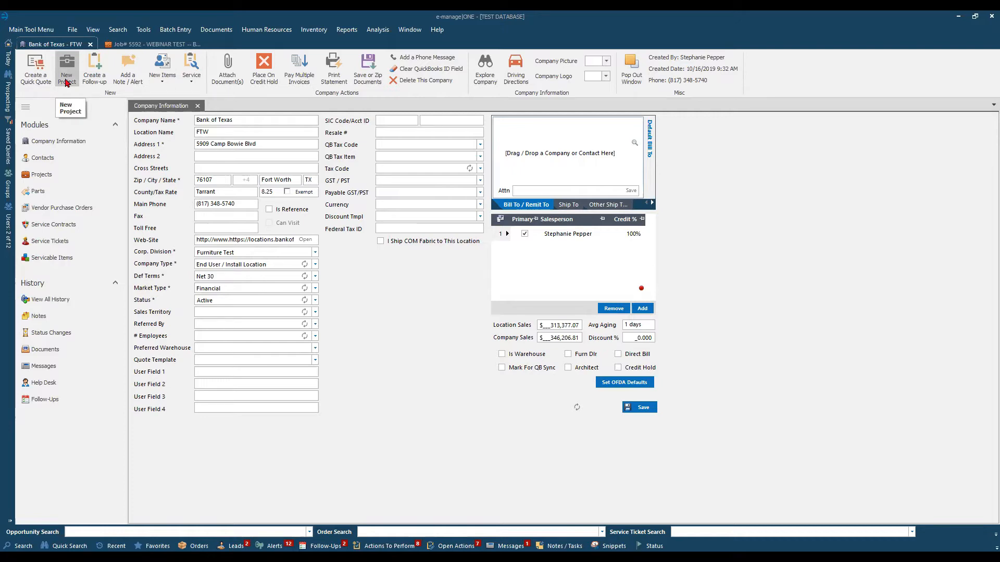
Assign the Bank of Texas Corporate location as the FTW location's default Bill To and save the company record.
left_click_drag(262, 145, 165, 151)
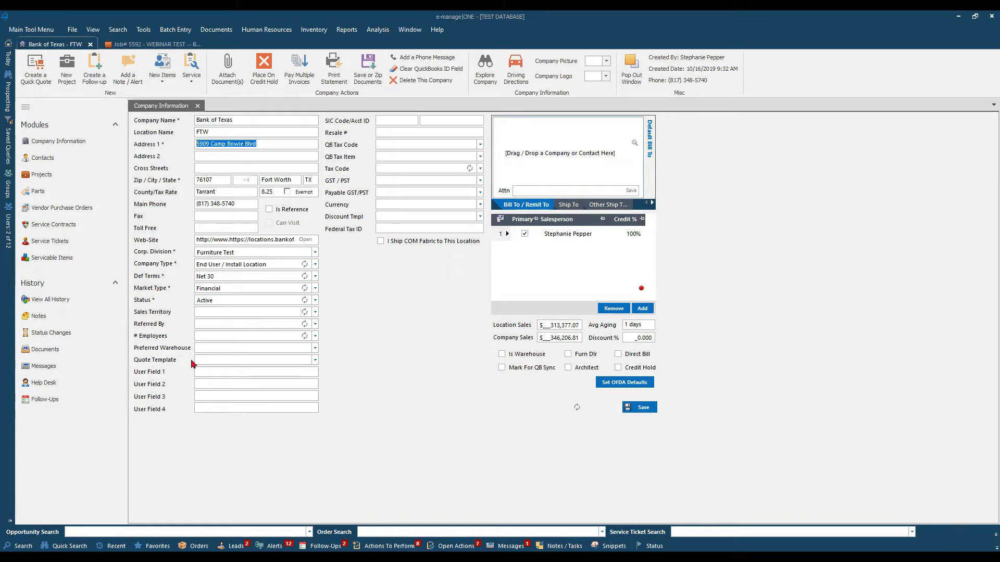
left_click(24, 544)
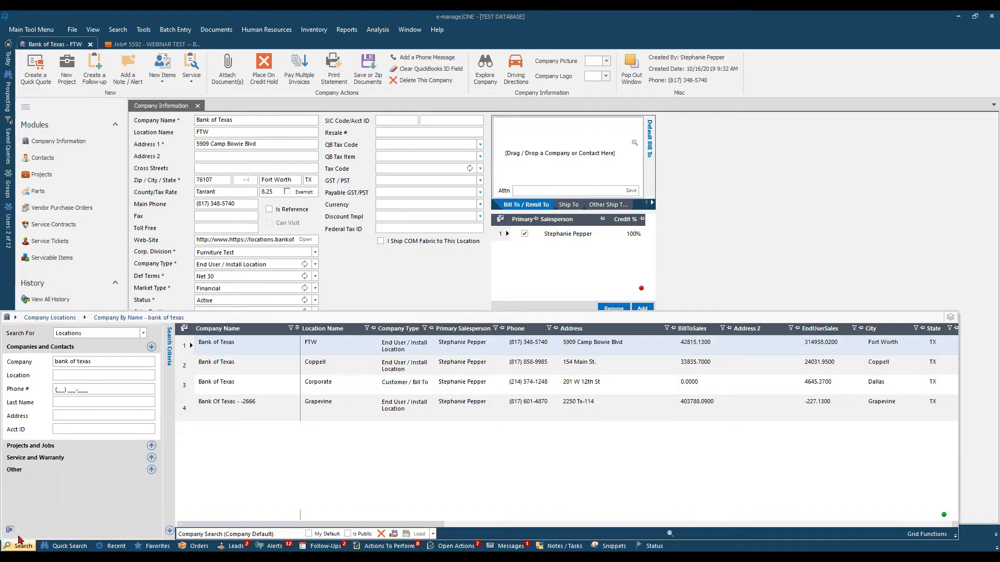
left_click(186, 369)
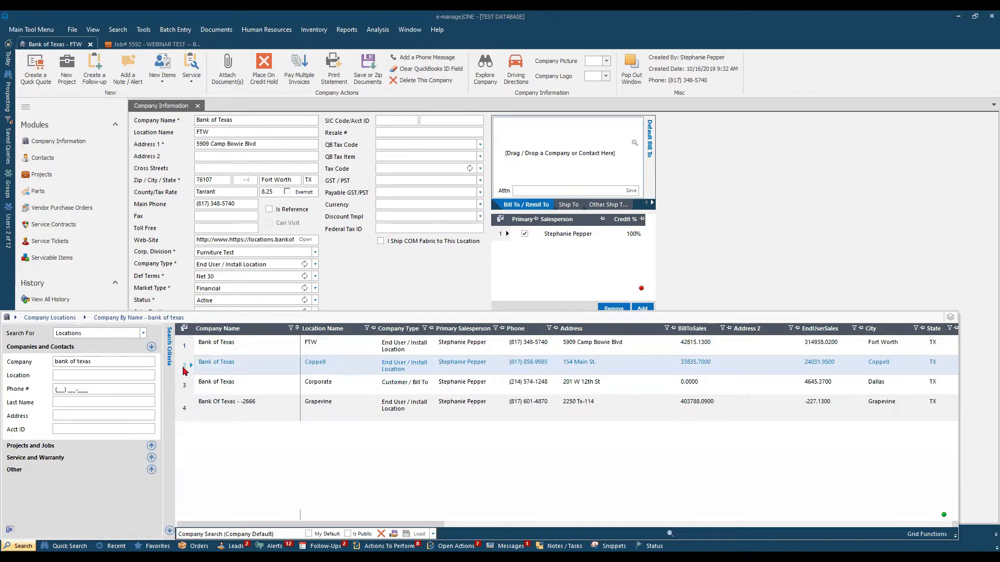
left_click(185, 386)
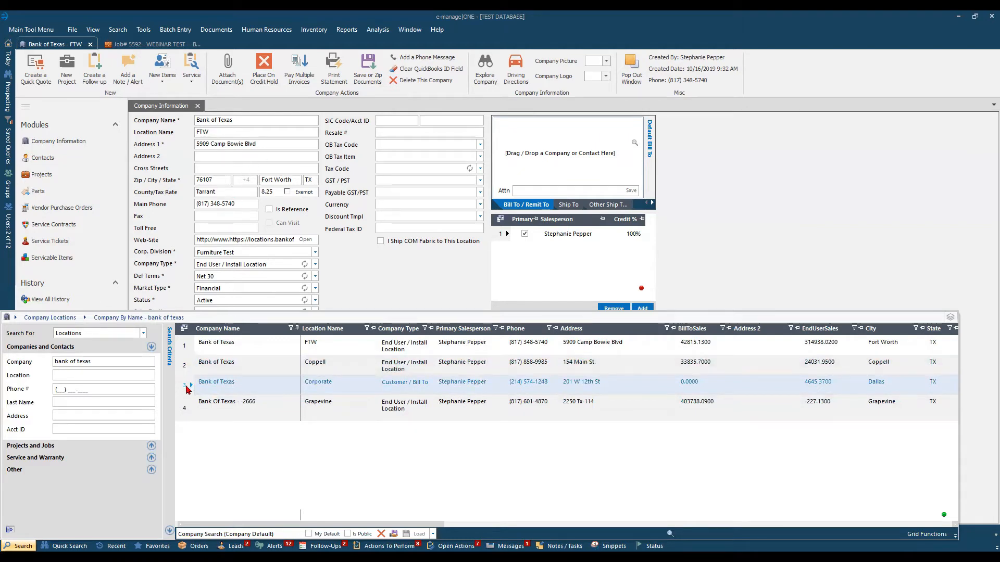
left_click_drag(187, 390, 613, 166)
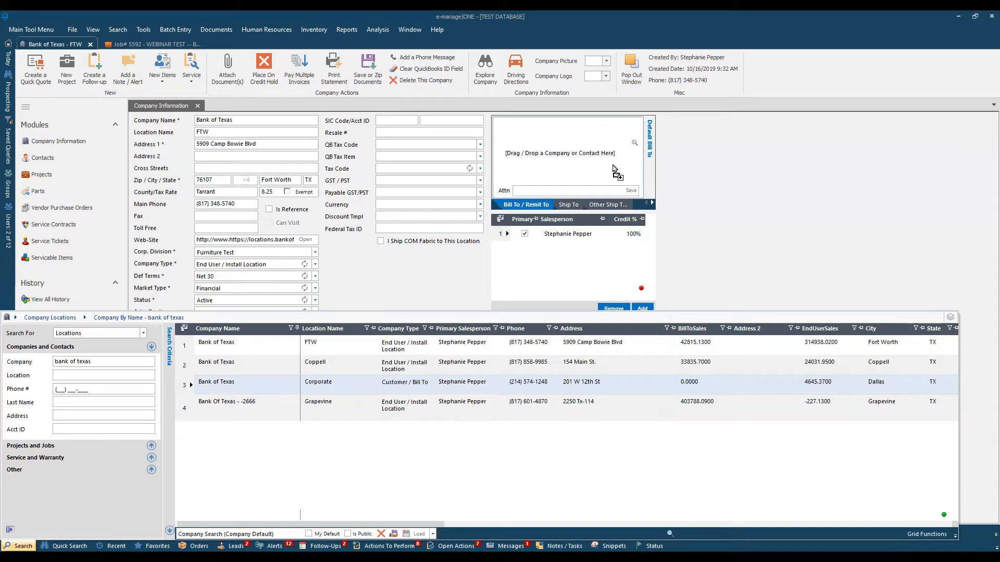
left_click_drag(613, 166, 587, 168)
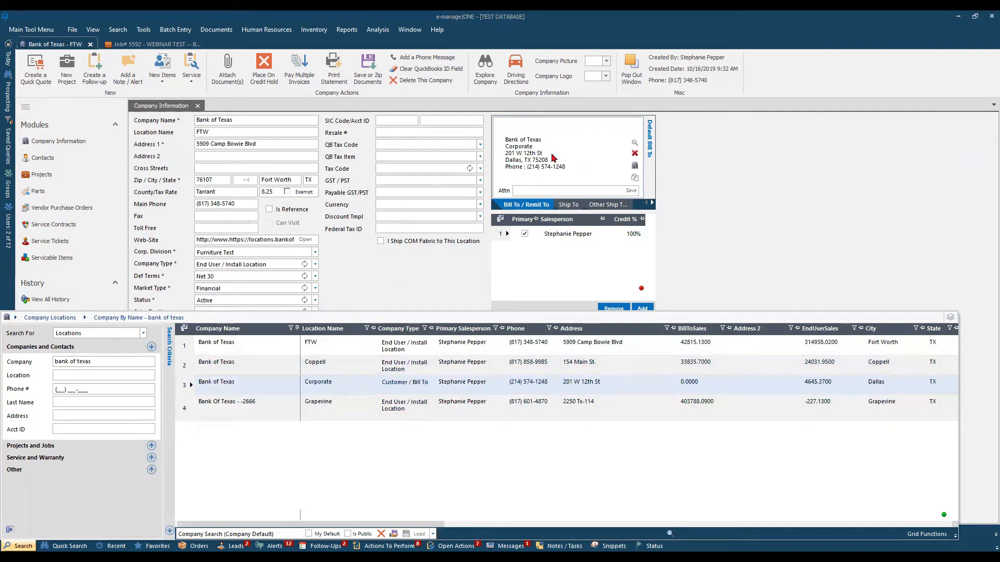
left_click(712, 182)
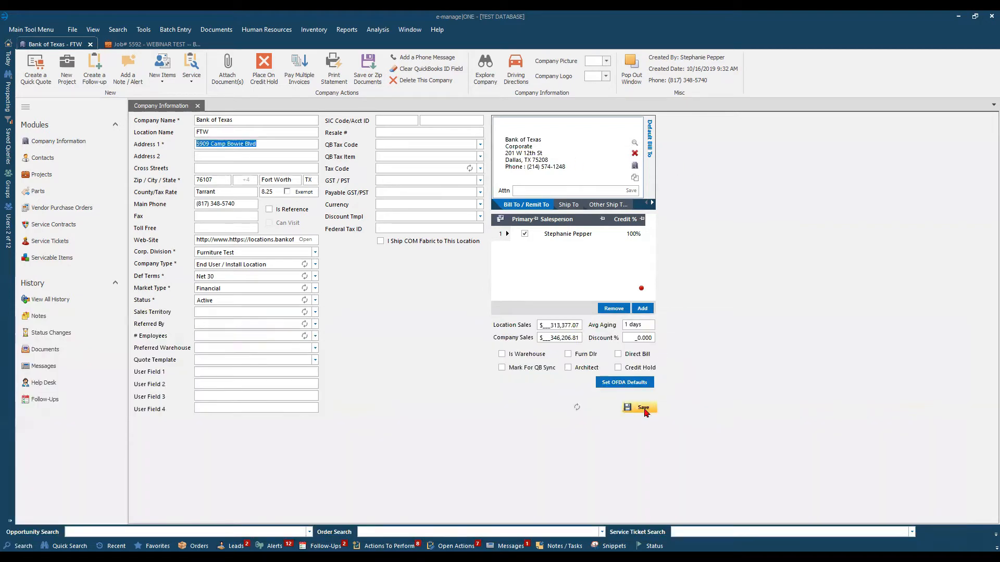
left_click(644, 411)
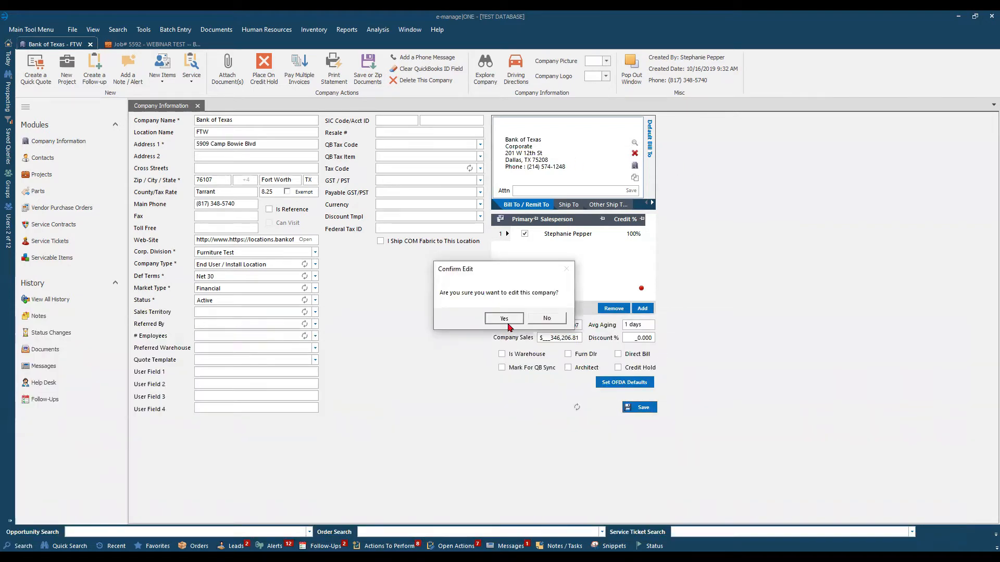
left_click(509, 322)
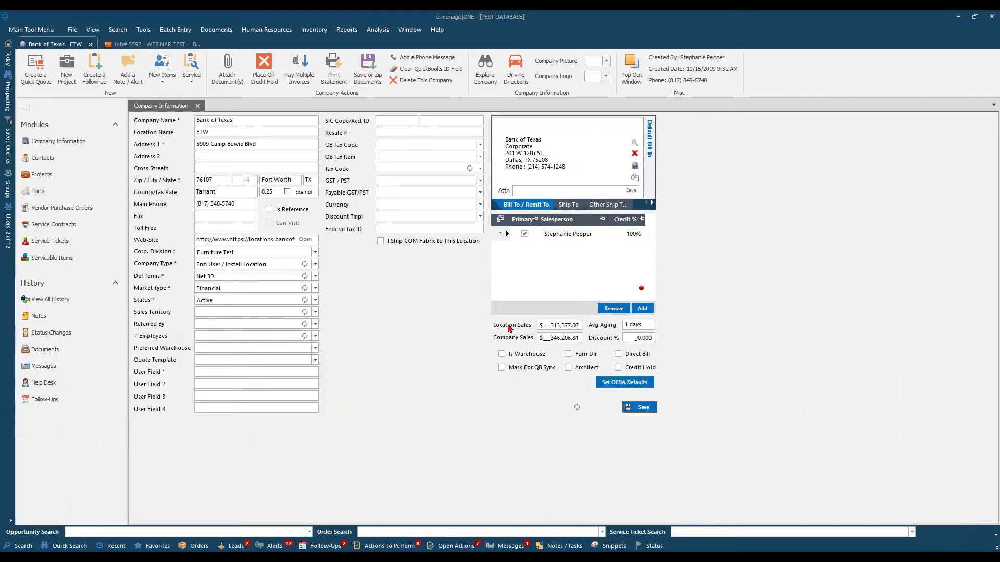
Review the FTW location's default Ship To, its default Bill To and its Address 1 field.
left_click(569, 207)
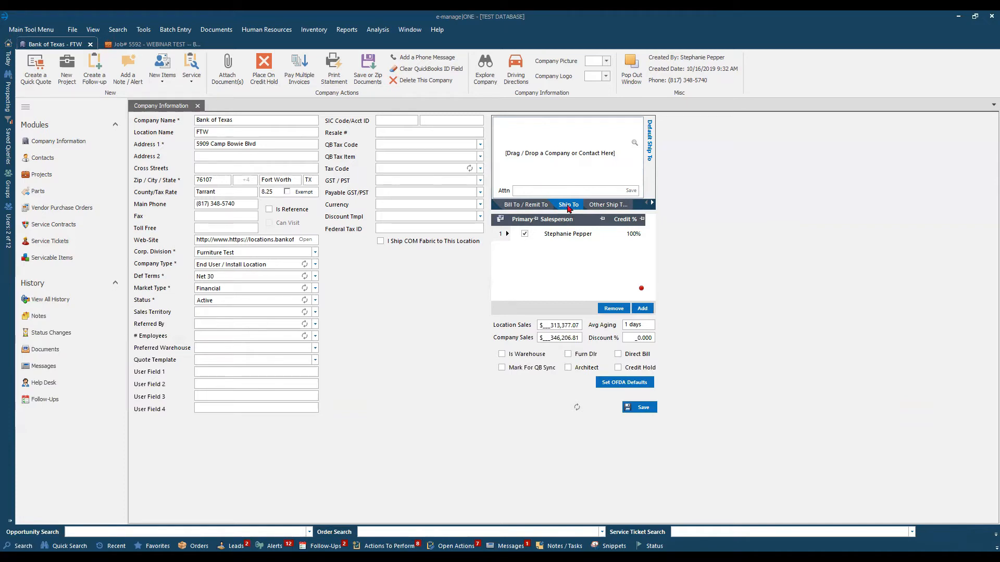
left_click(521, 205)
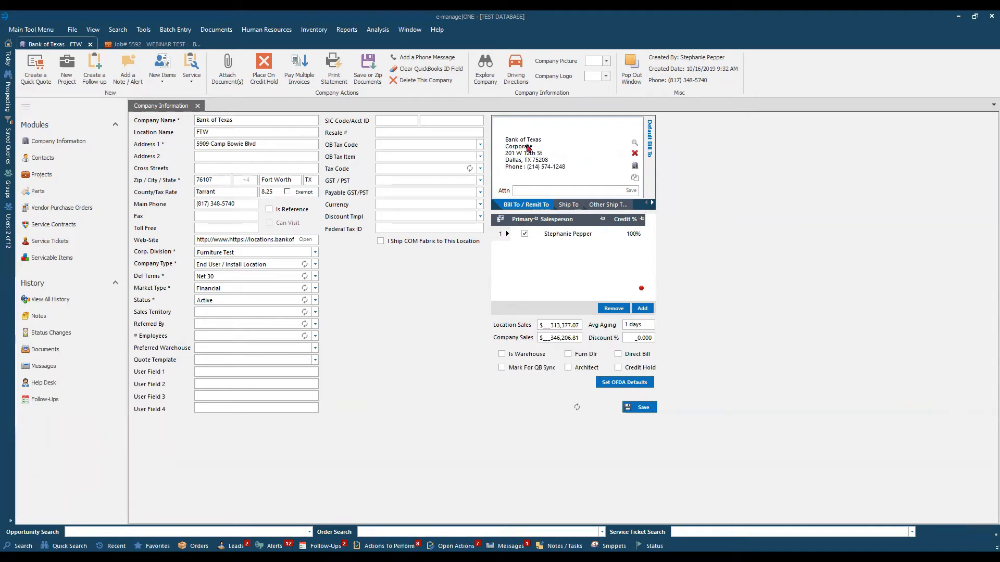
left_click(275, 144)
left_click_drag(275, 144, 158, 148)
Switch to the WEBINAR TEST project and look up the Bank of Texas Coppell location in the company search results.
left_click(162, 45)
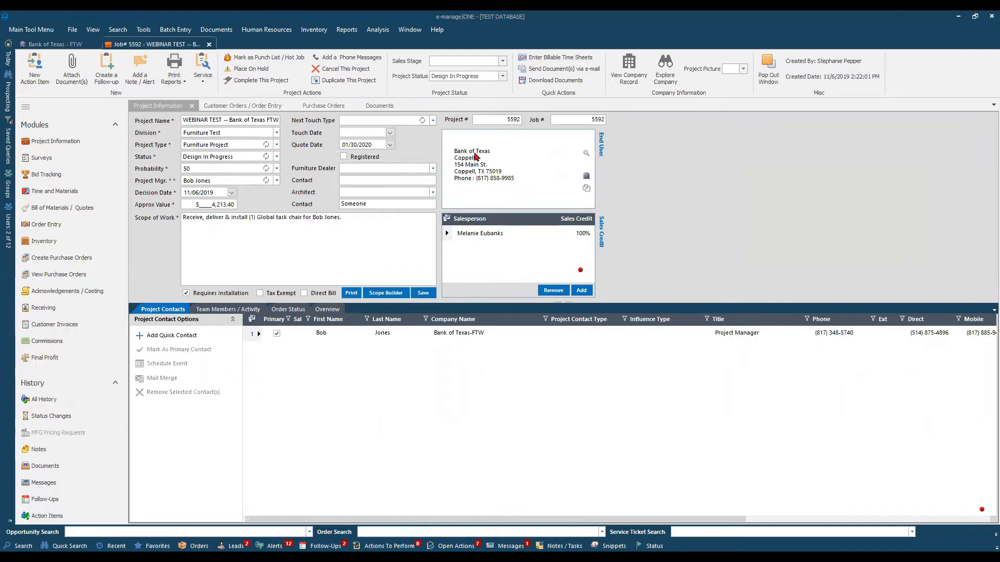
left_click(16, 546)
left_click(251, 360)
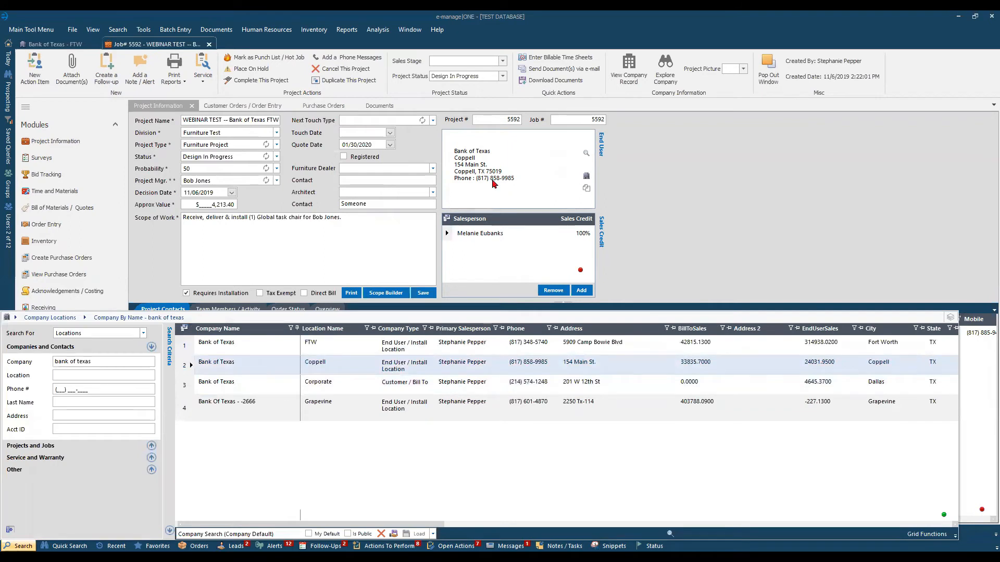
left_click(639, 192)
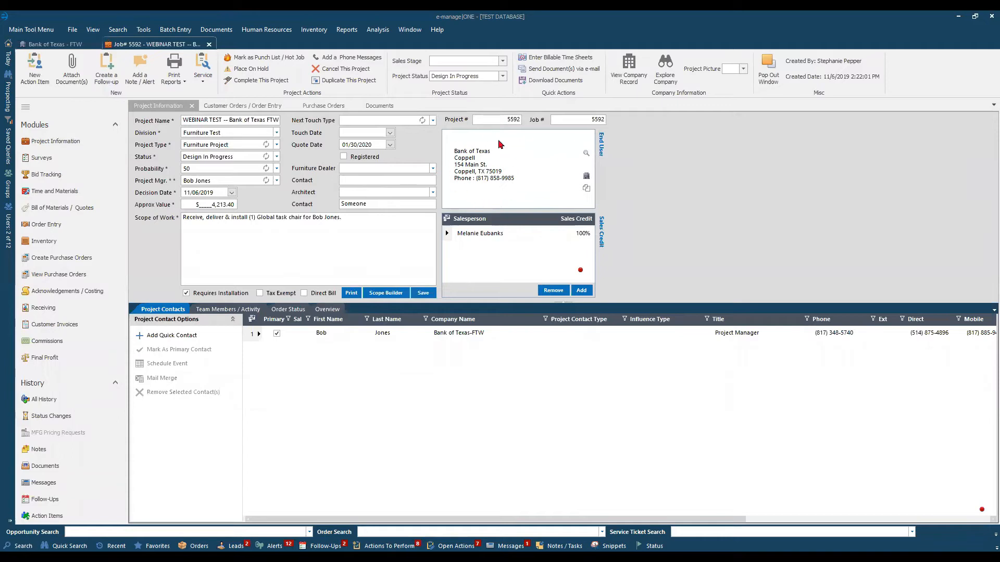
Change the Bill To of the project's first customer order to the Bank of Texas Corporate location and save the order.
left_click(242, 107)
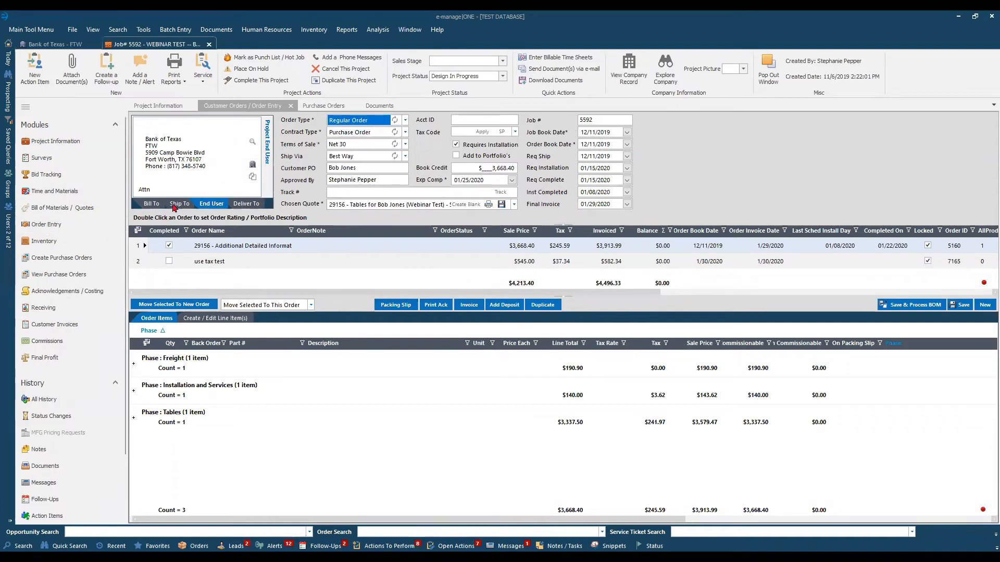
left_click(148, 204)
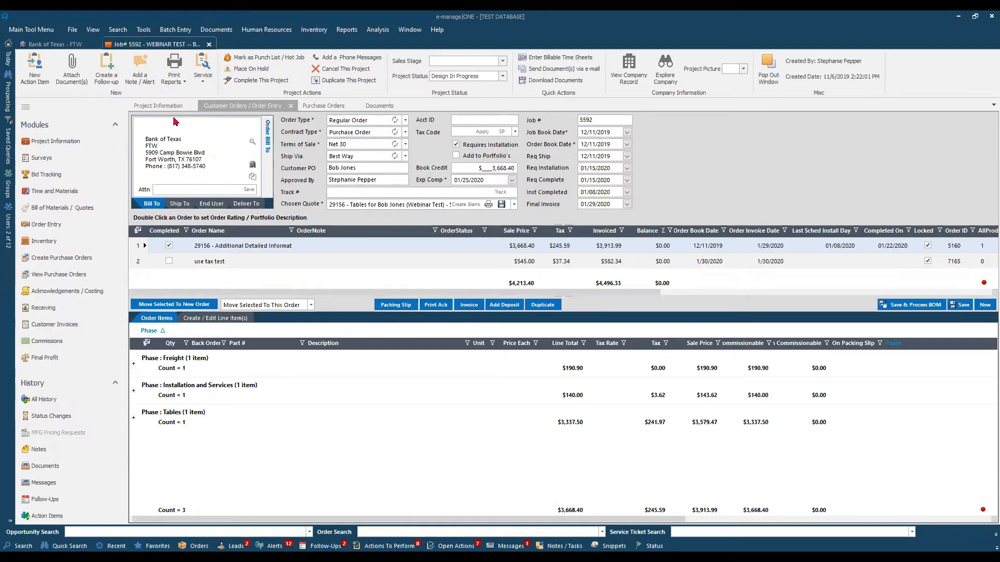
left_click(21, 546)
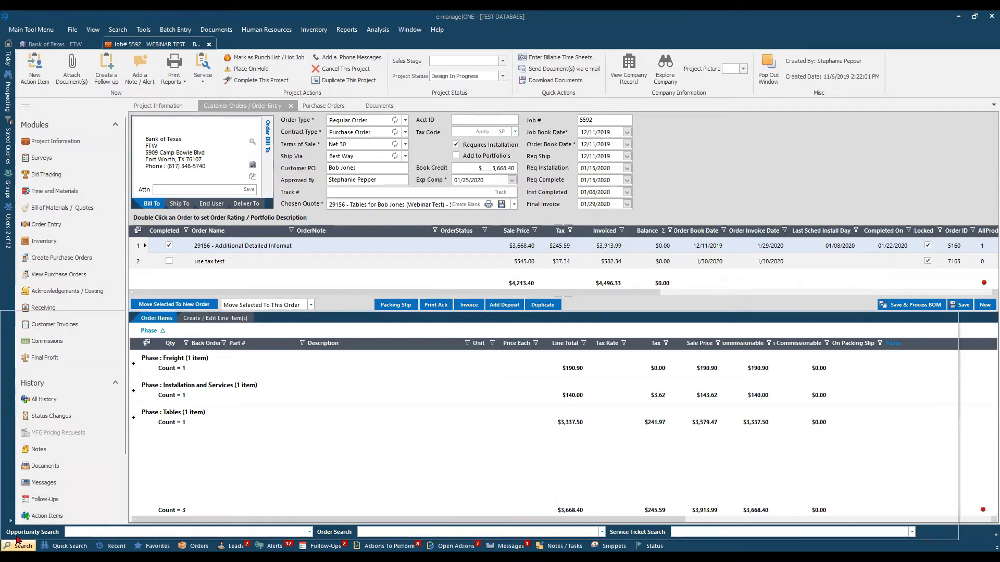
left_click(182, 392)
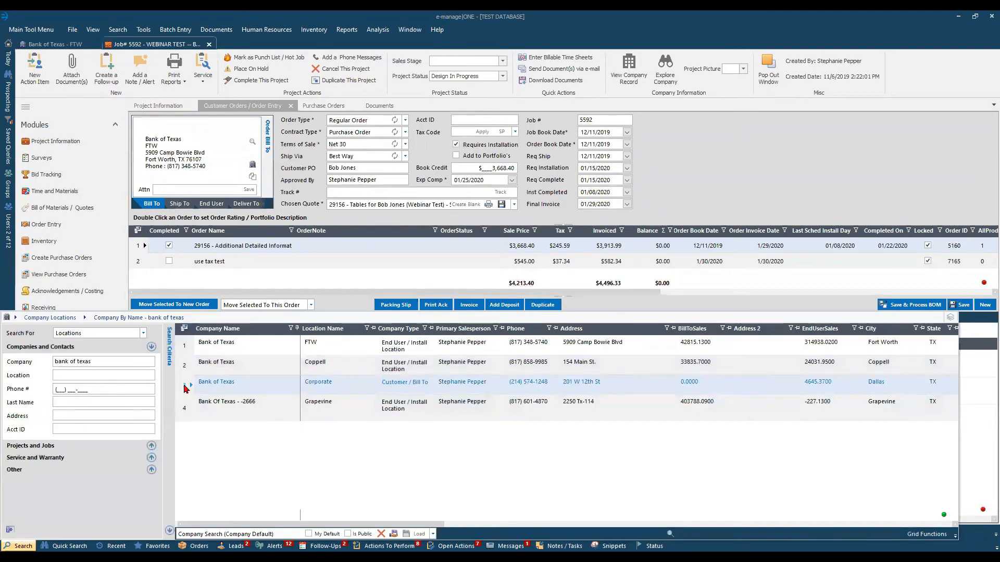
left_click_drag(185, 387, 204, 161)
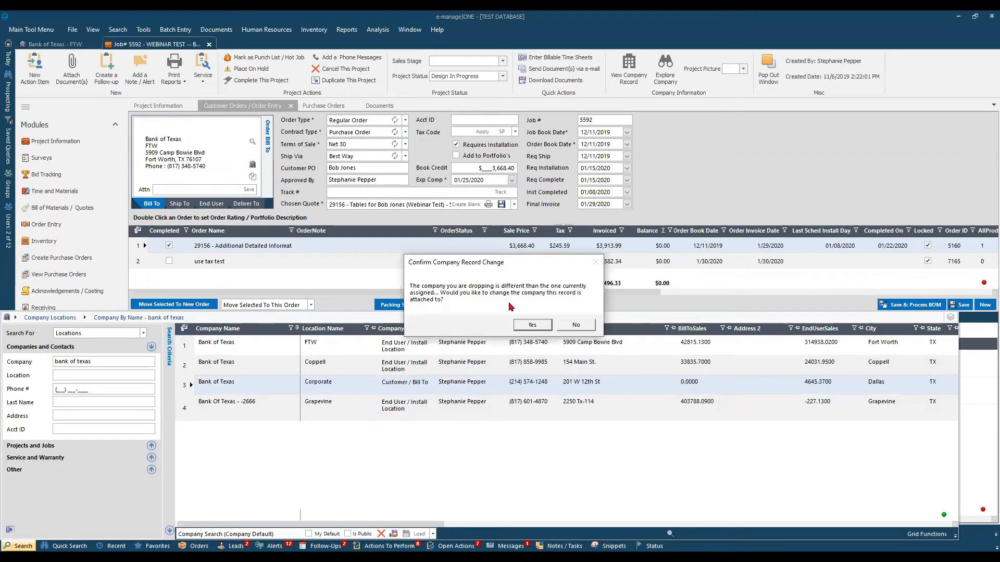
left_click(531, 325)
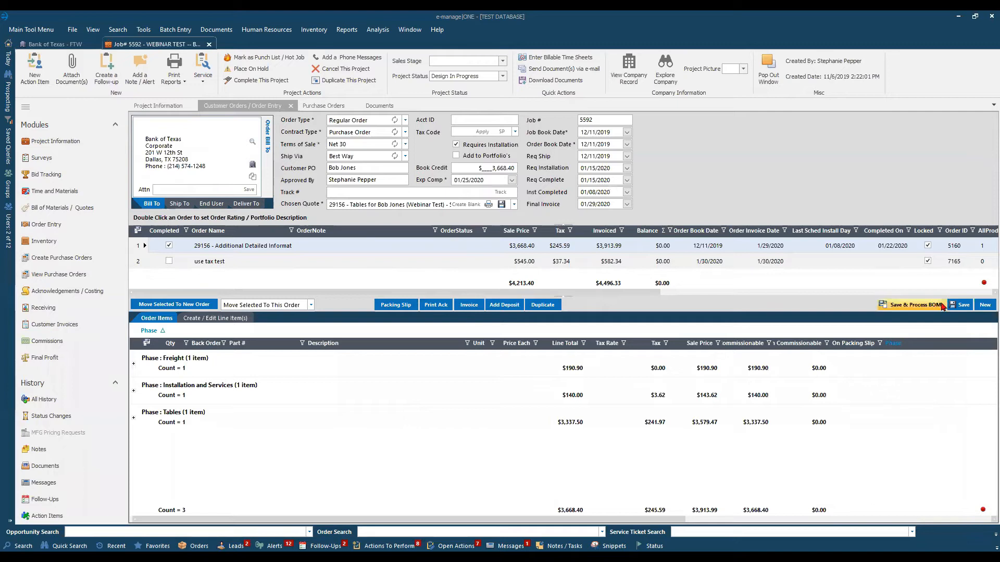
left_click(962, 305)
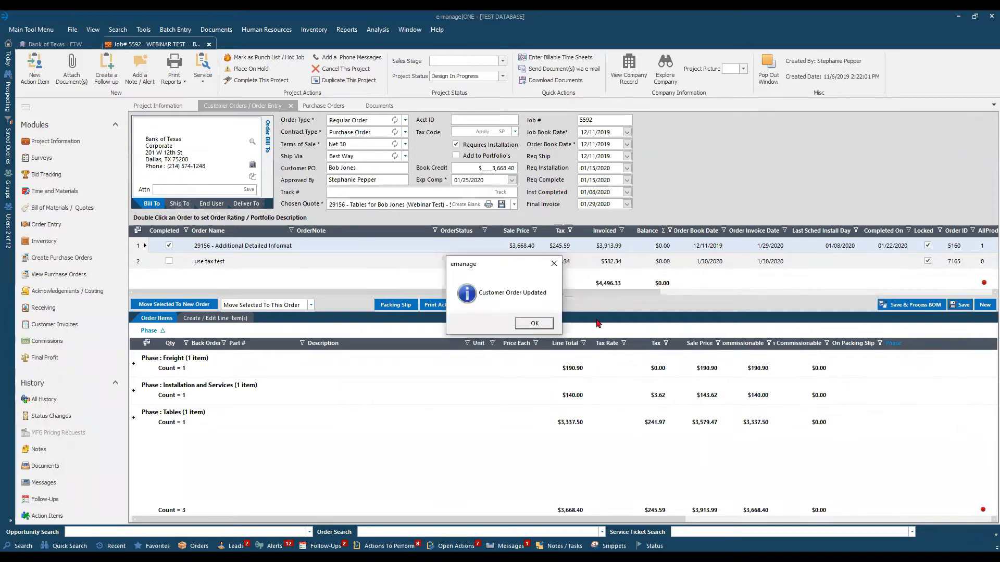
key("Return")
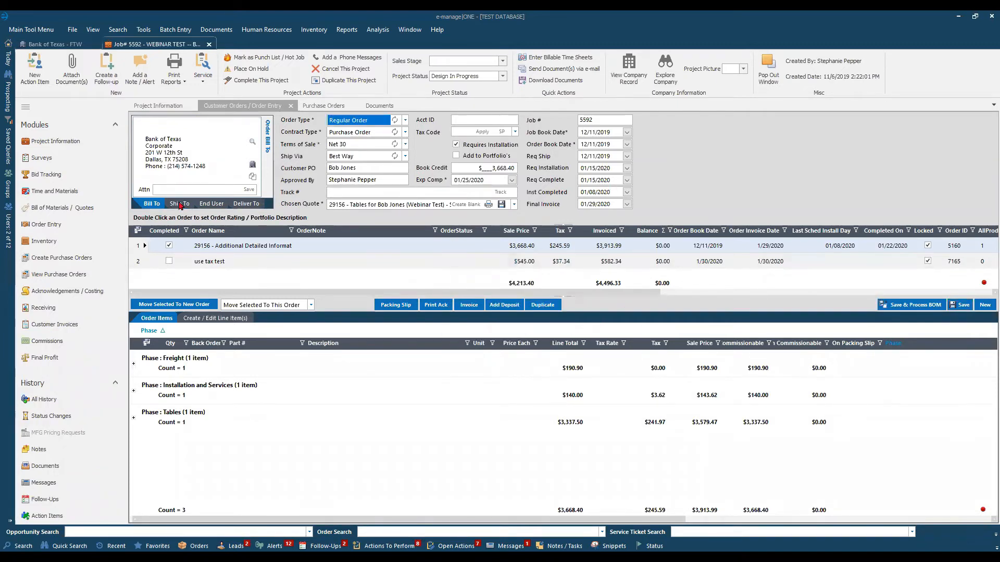
Set the Ship To of the Marketplace Software purchase order to the warehouse "M&M Office Interiors, Inc. - testing".
left_click(323, 106)
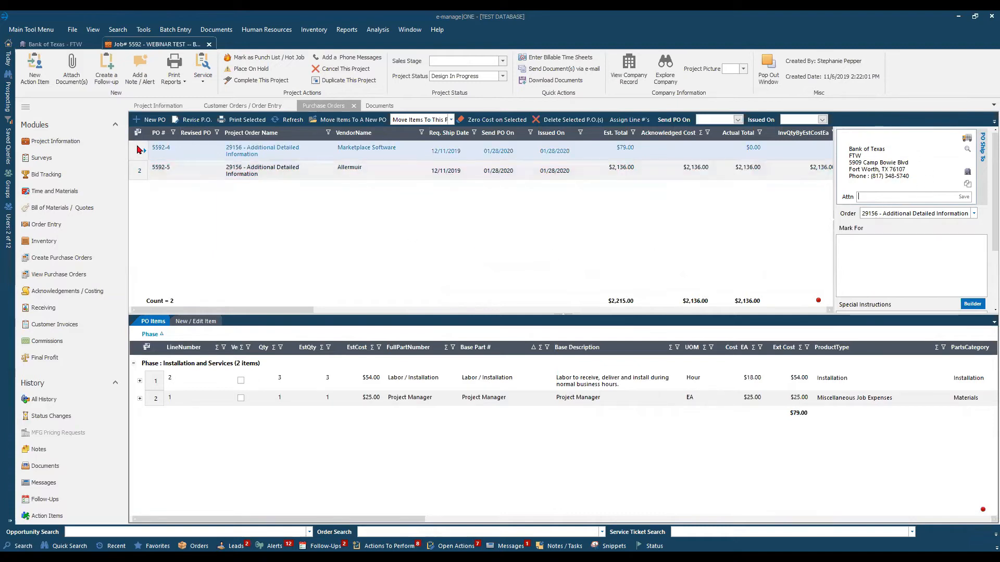
left_click(965, 139)
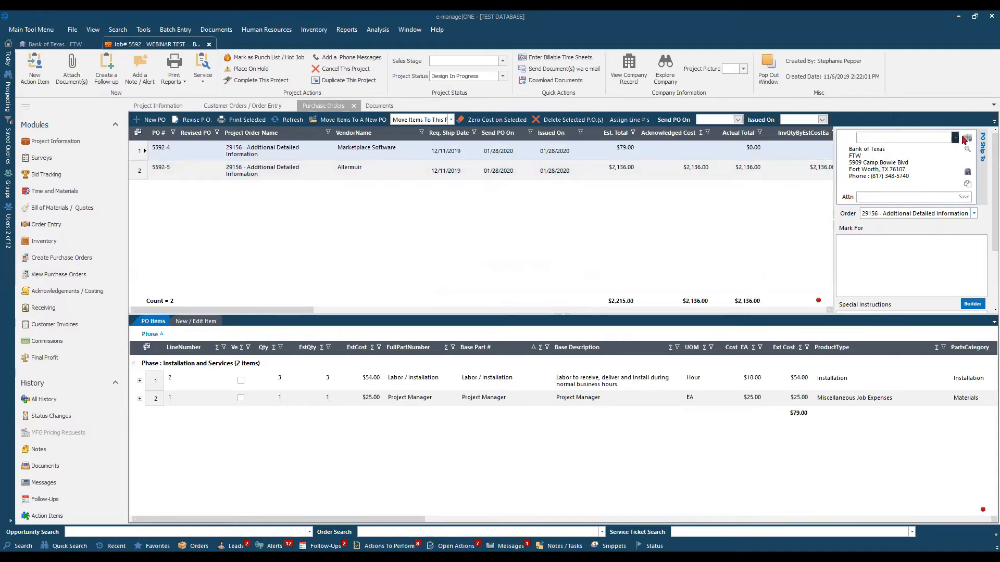
left_click(967, 139)
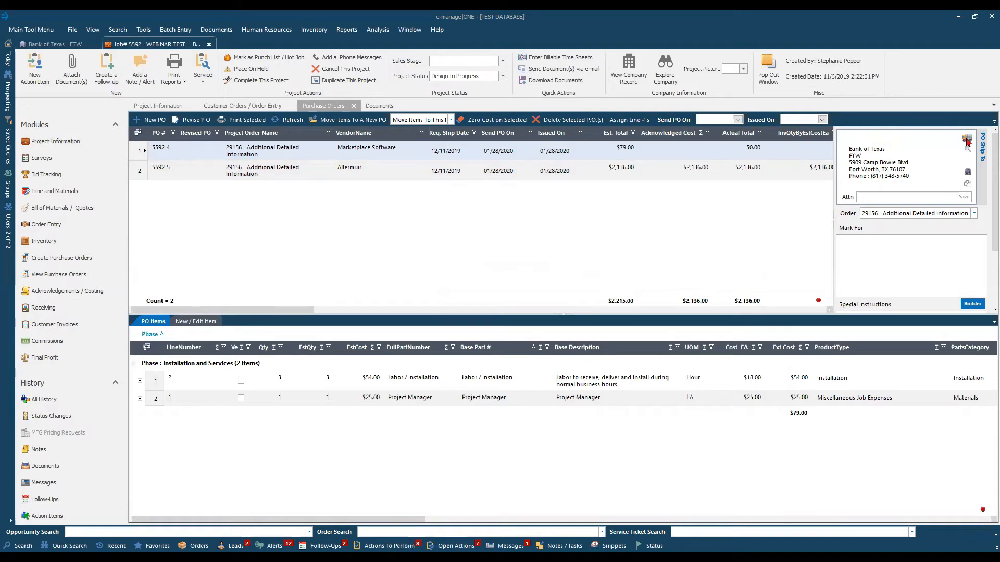
left_click(967, 140)
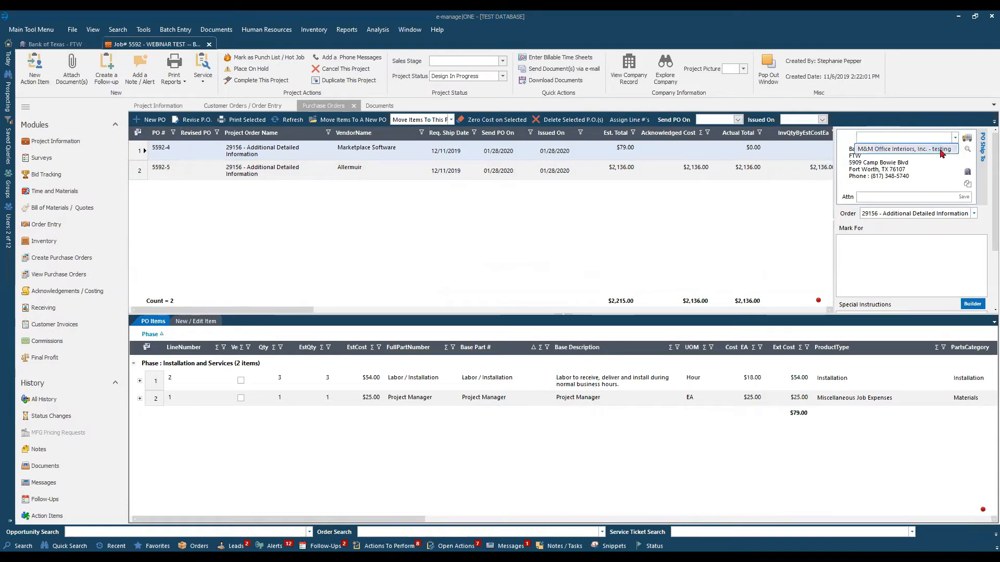
left_click(943, 150)
Look up the Bank of Texas FTW location in the company search results beside the purchase order's Ship To.
left_click(19, 546)
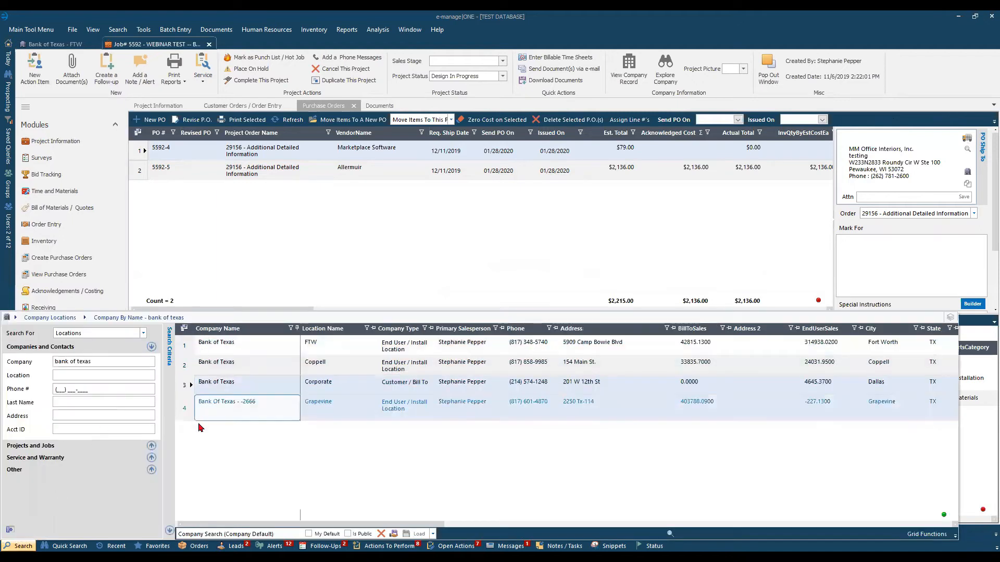
left_click(188, 353)
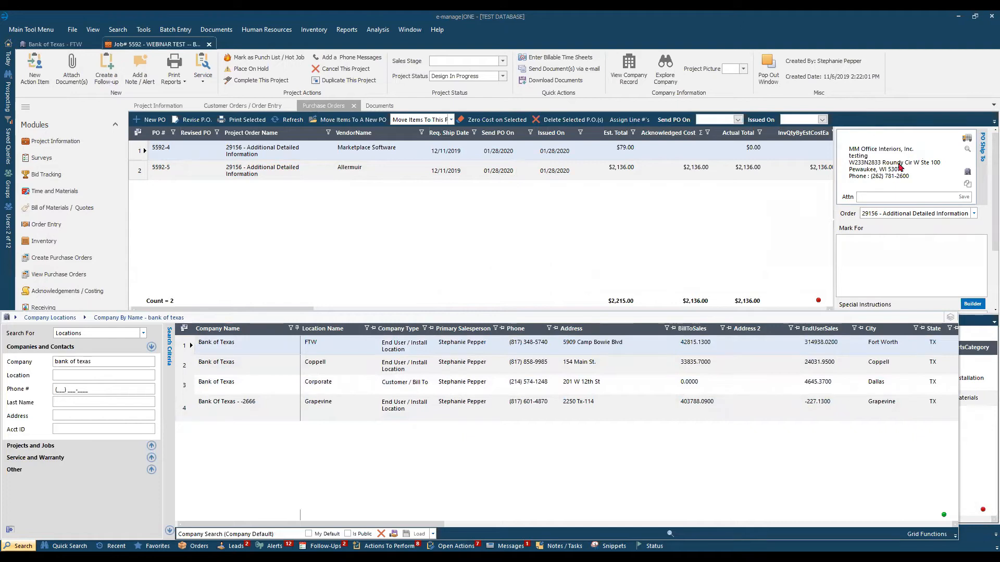
left_click(644, 245)
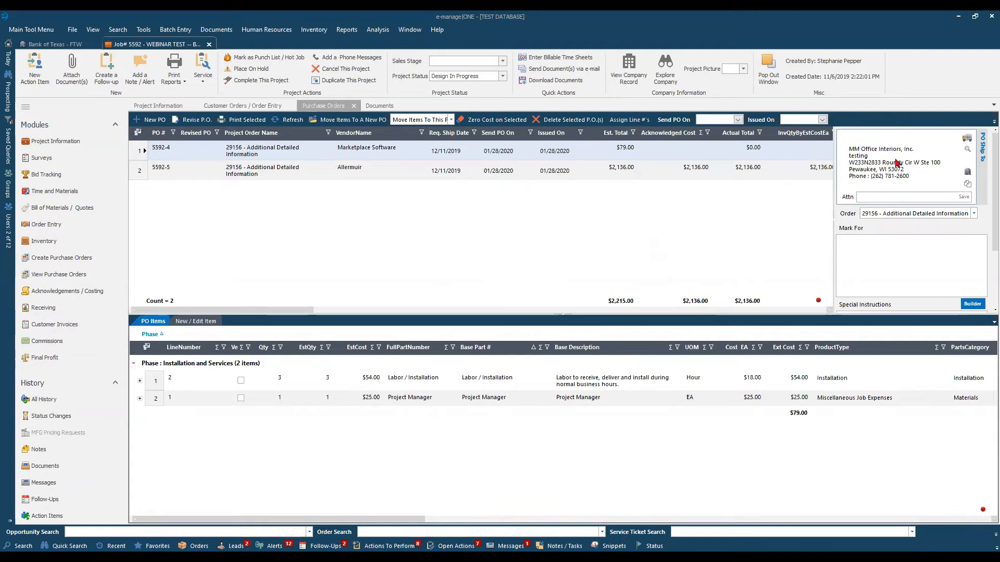
Add the third possible match in Add Quick Contact, an existing Bank of Texas-FTW contact, to the project's contacts.
left_click(151, 105)
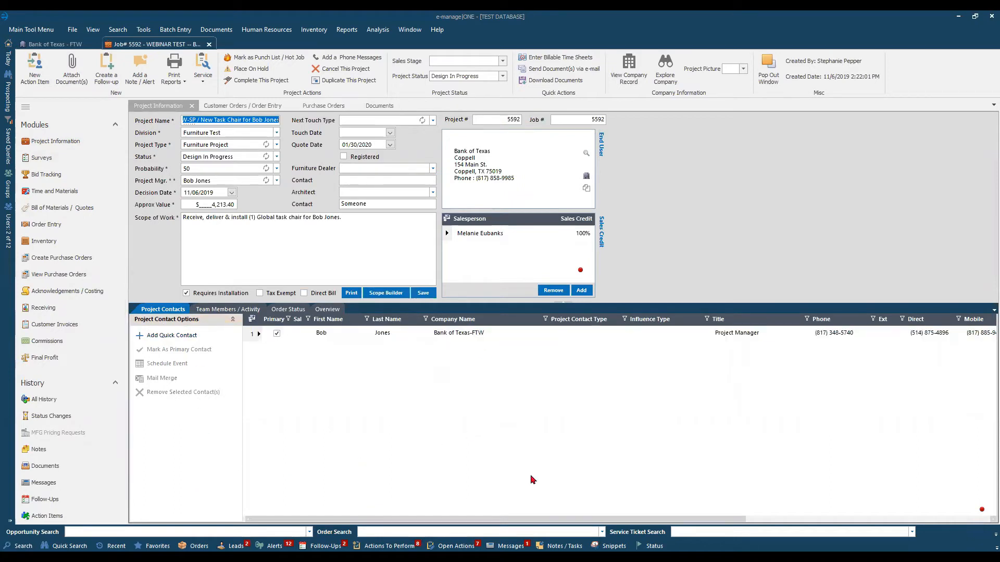
left_click(170, 337)
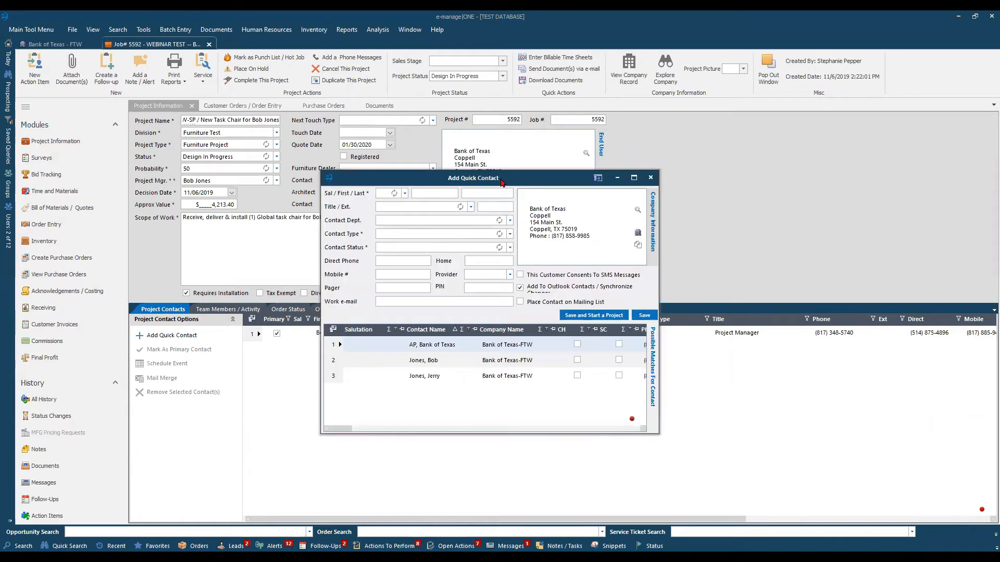
left_click_drag(502, 183, 729, 181)
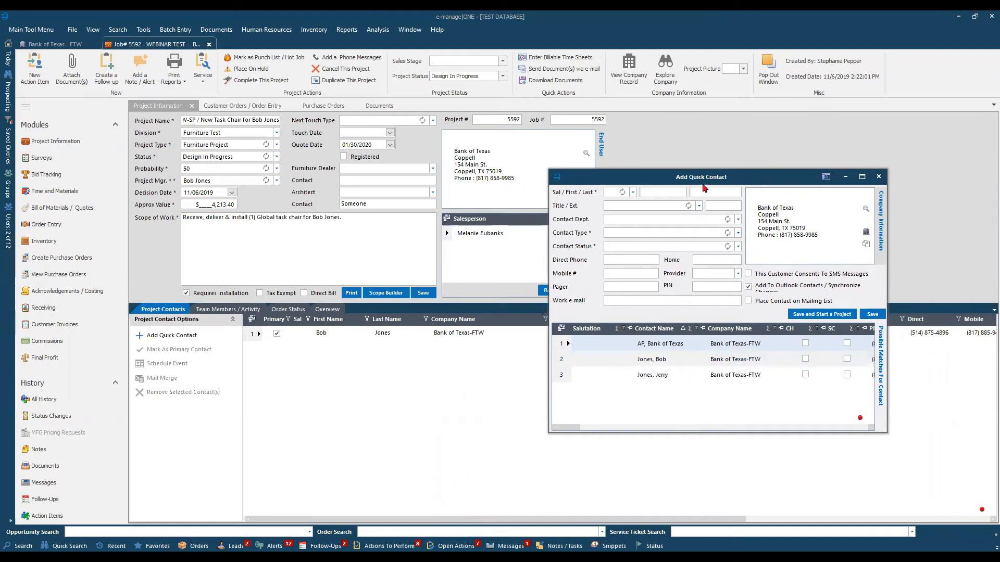
left_click(562, 376)
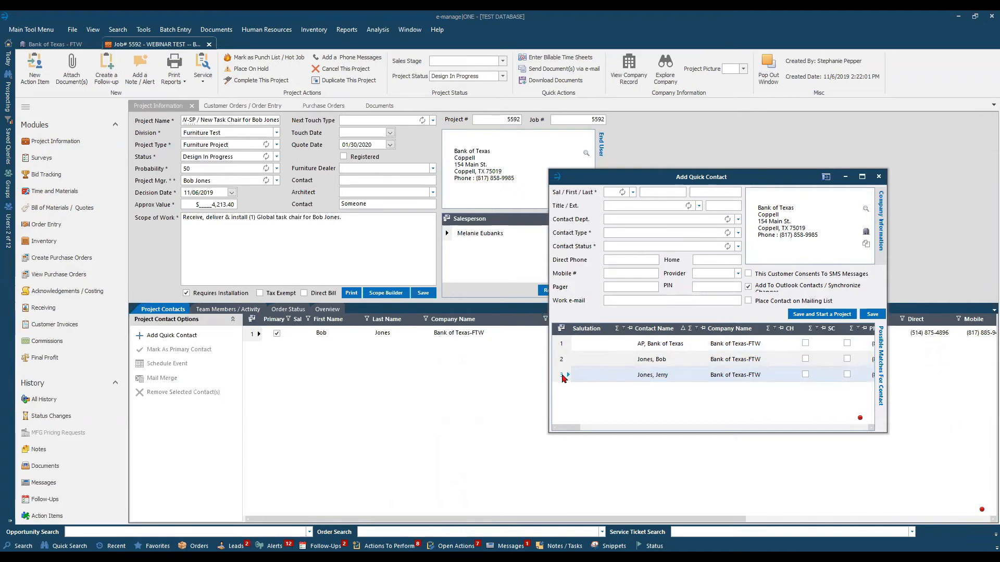
left_click_drag(564, 376, 341, 376)
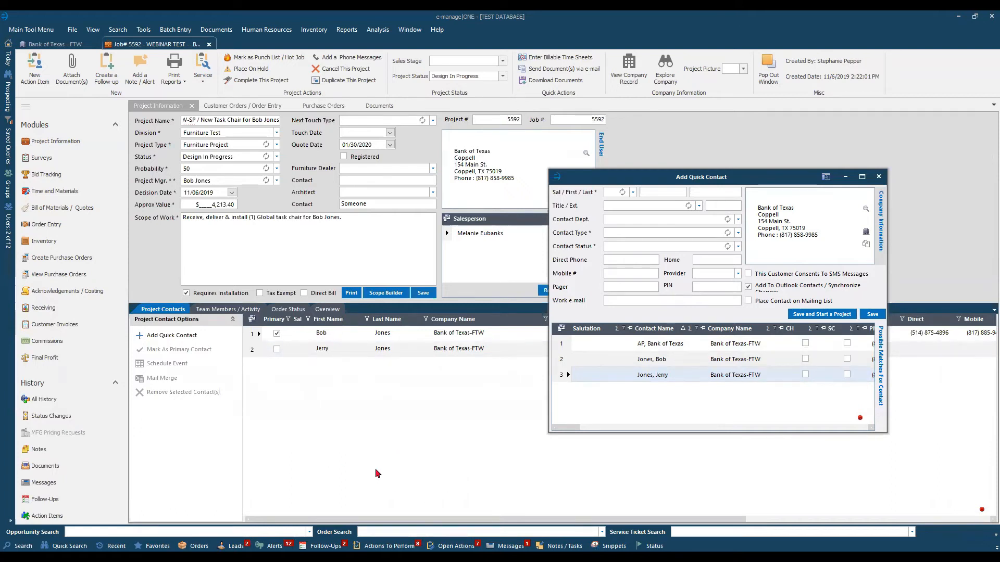
Close the Add Quick Contact window, open a new e-mail and position its window so the project's documents can be reached.
left_click(879, 177)
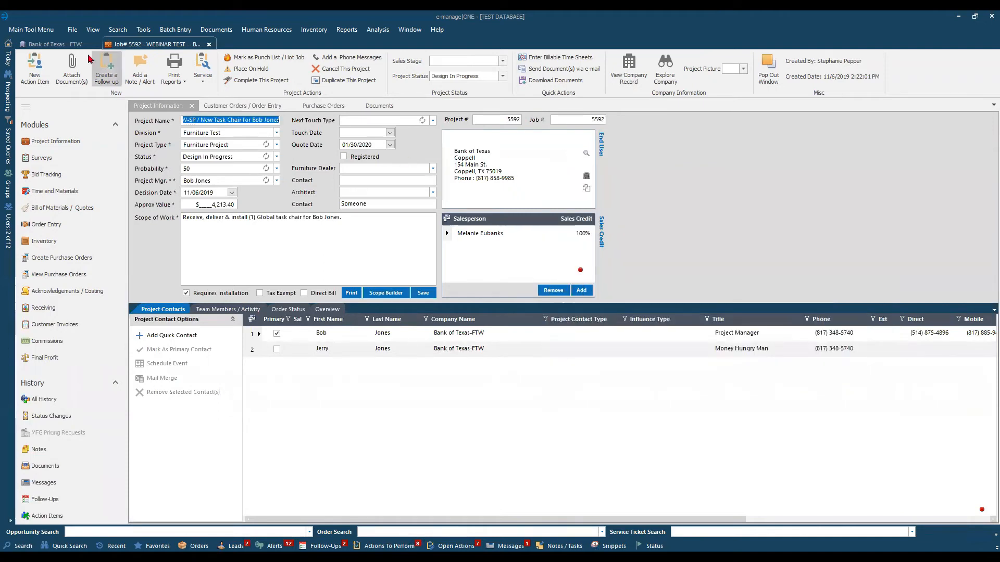
left_click(40, 33)
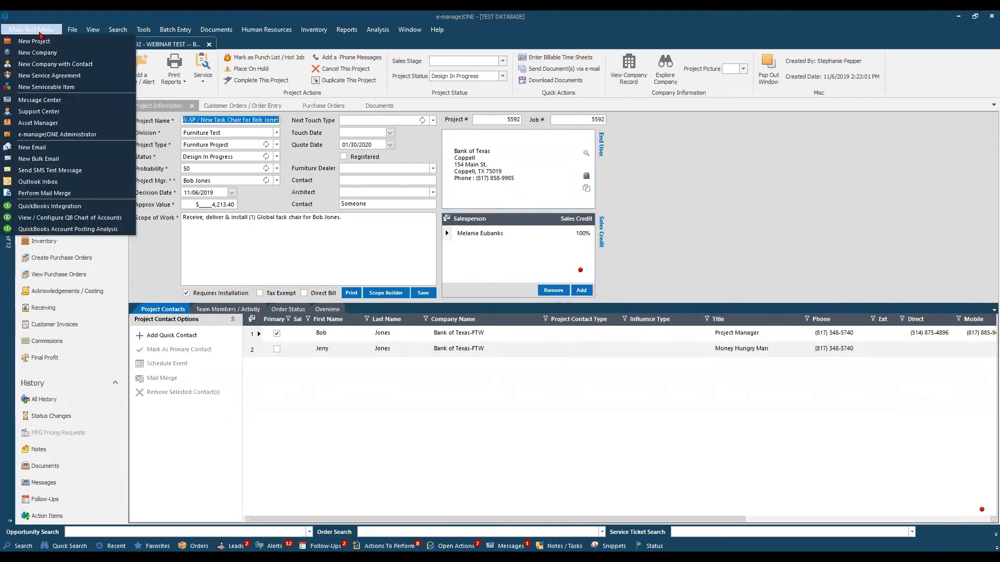
left_click(38, 149)
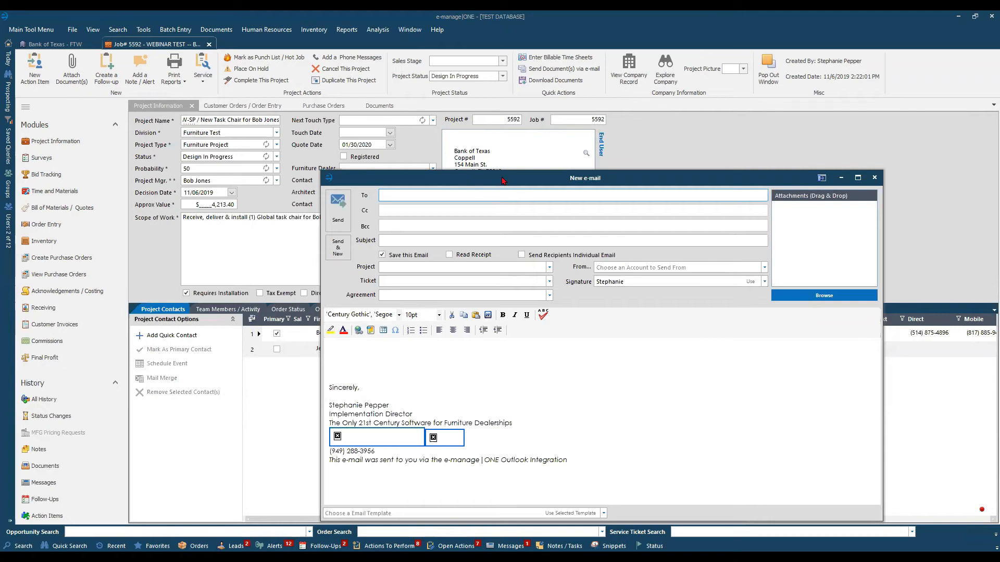
left_click_drag(503, 181, 486, 123)
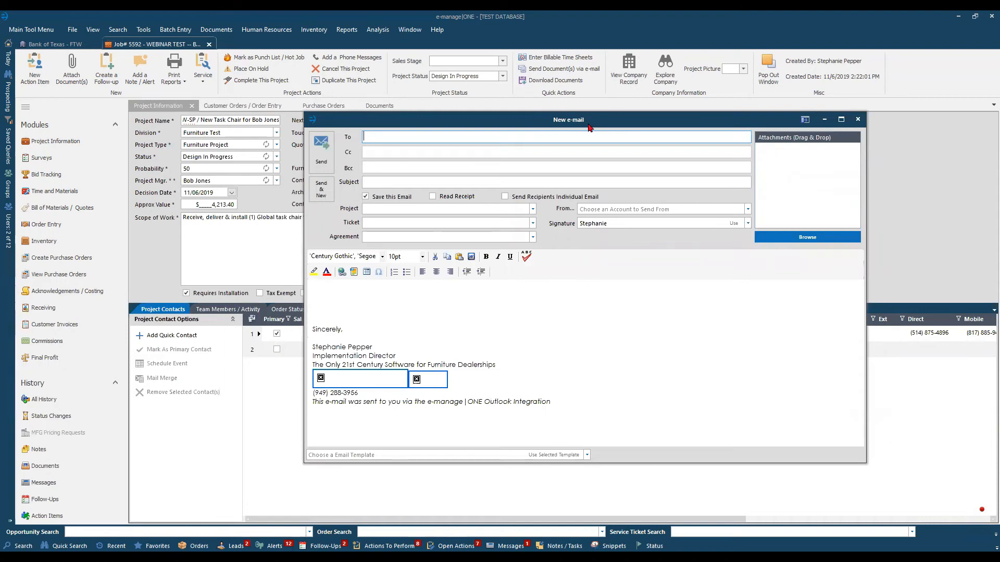
left_click_drag(589, 127, 633, 160)
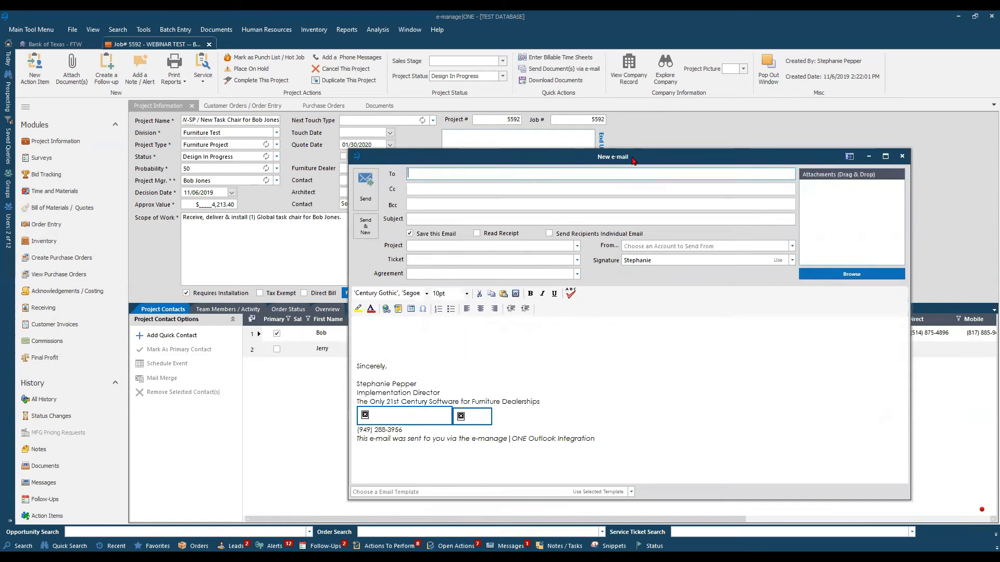
Attach the PO PDF from the project's Customer Acceptance/PO documents to the new e-mail.
left_click(381, 108)
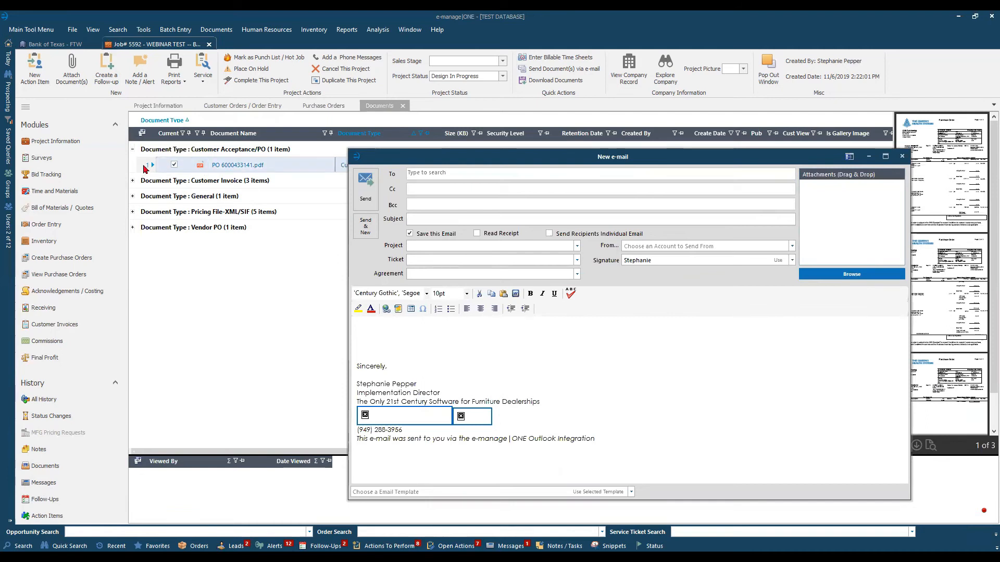
left_click(134, 152)
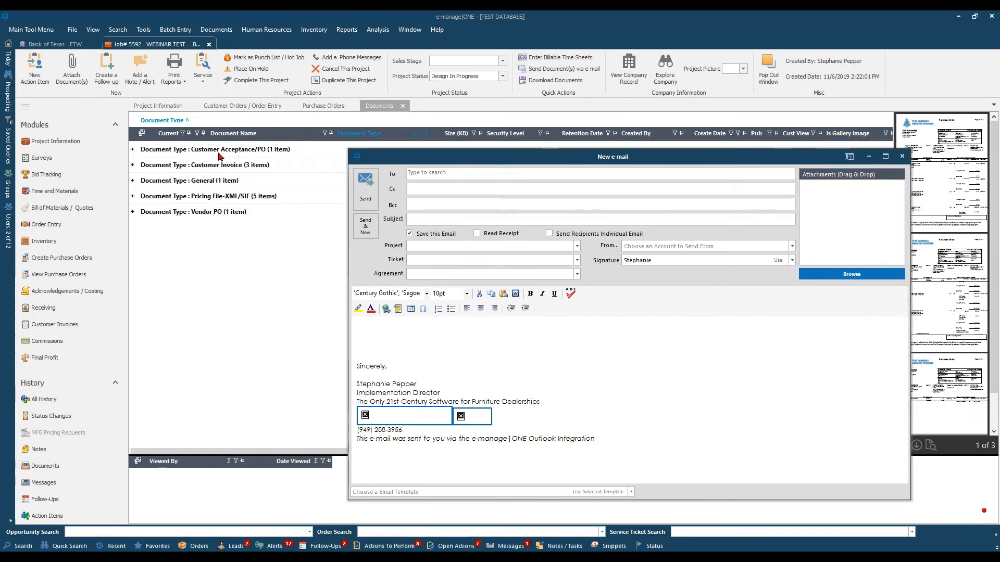
left_click(132, 151)
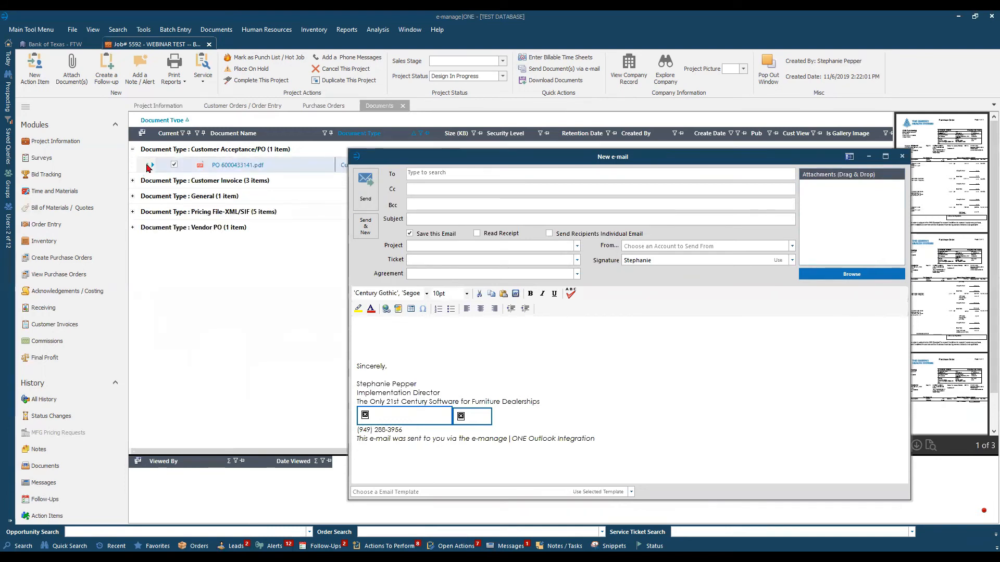
left_click(146, 165)
left_click_drag(150, 167, 844, 206)
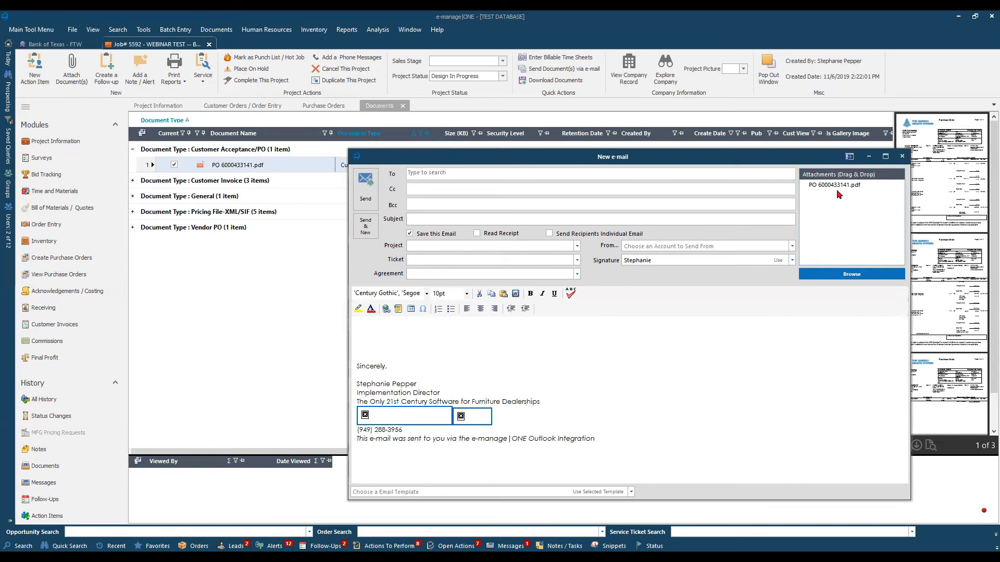
Attach the current invoice from the Customer Invoice documents to the e-mail, and close the e-mail without sending it.
left_click(132, 181)
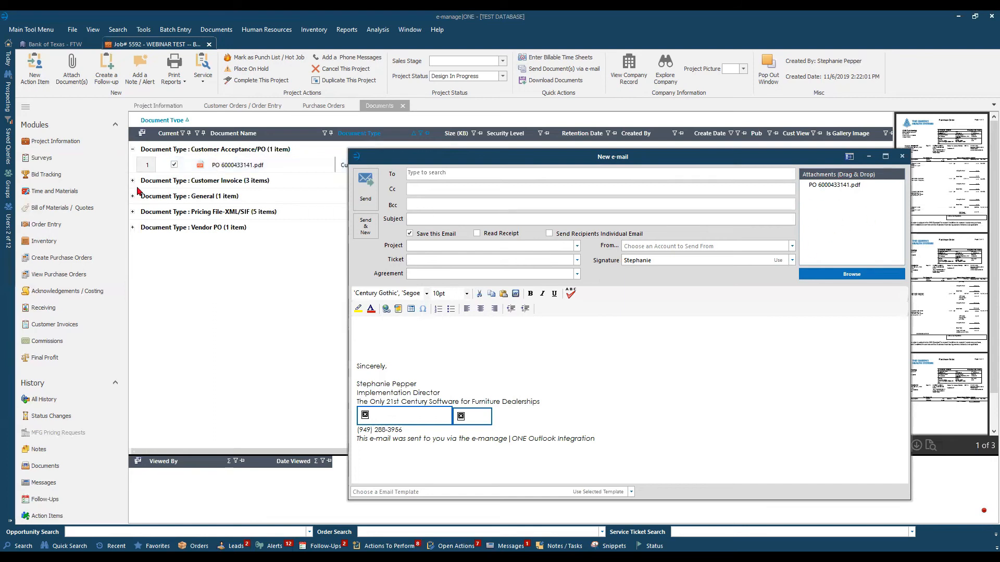
left_click(148, 197)
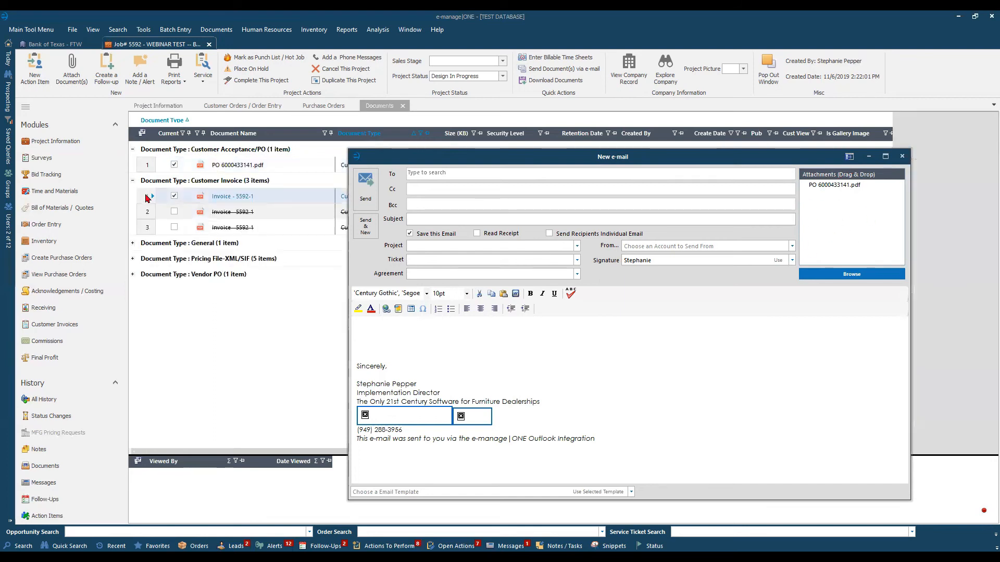
mouse_move(148, 198)
left_mouse_down()
mouse_move(603, 239)
mouse_move(839, 208)
mouse_move(721, 267)
mouse_move(842, 221)
left_mouse_up()
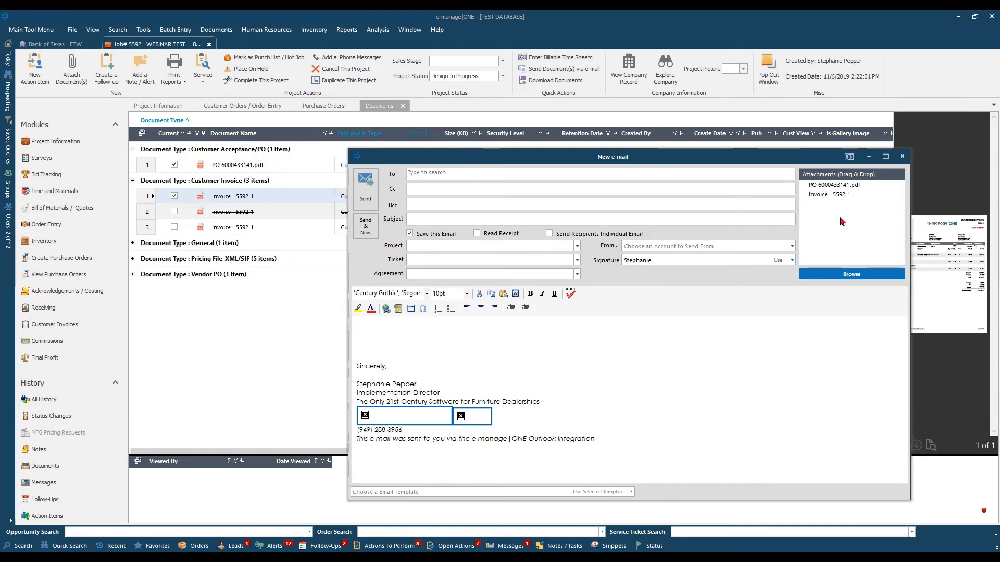
left_click(902, 156)
Start a Client Approved / Book Order action item for the project and add the customer's PO PDF as a supporting document.
left_click(33, 75)
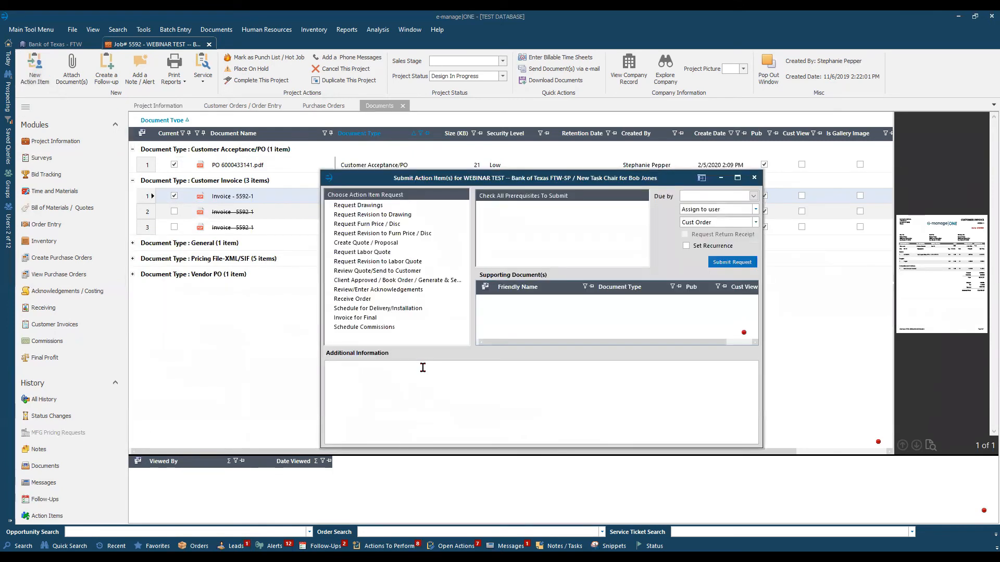
left_click(384, 281)
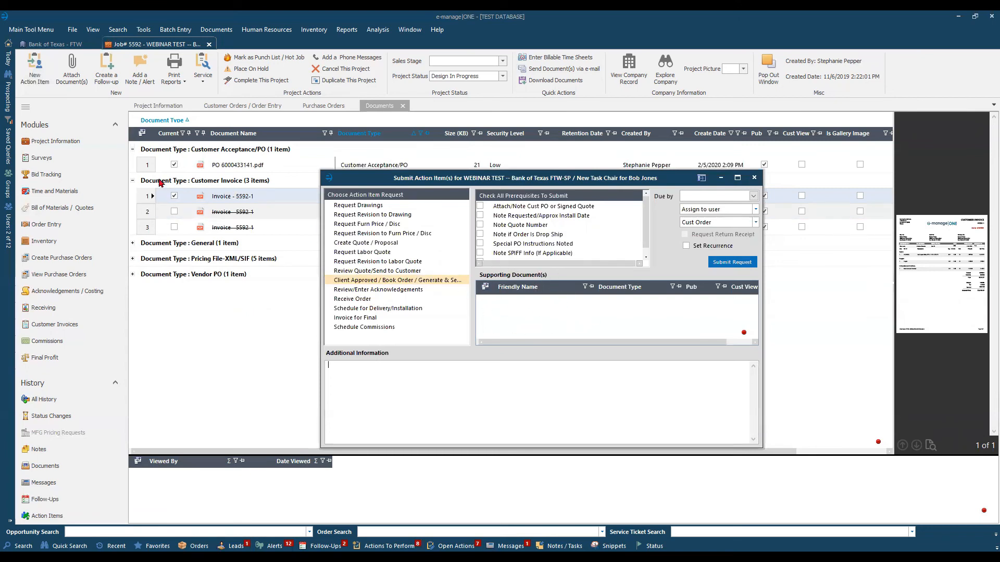
left_click(148, 164)
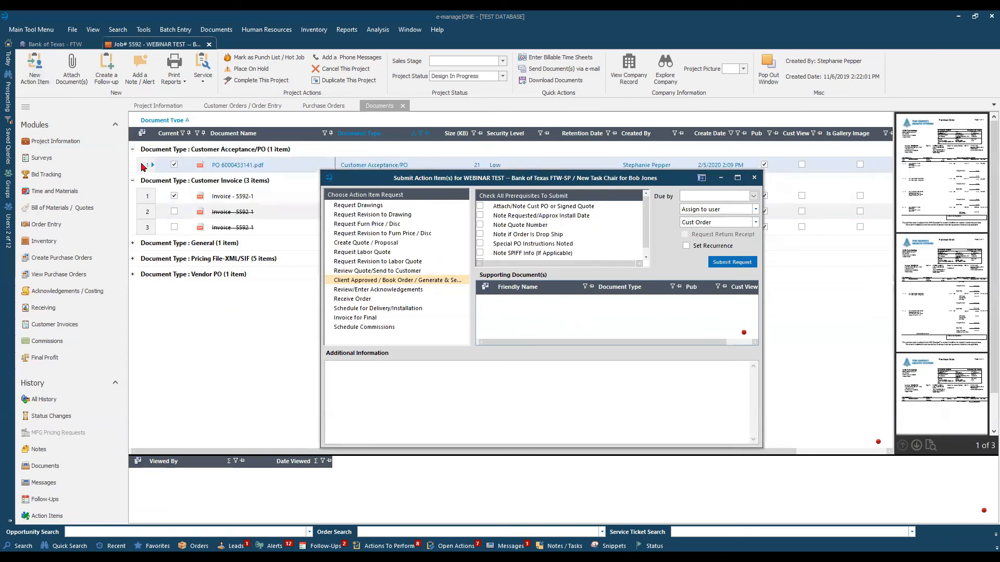
left_click(182, 172)
left_click_drag(148, 167, 542, 313)
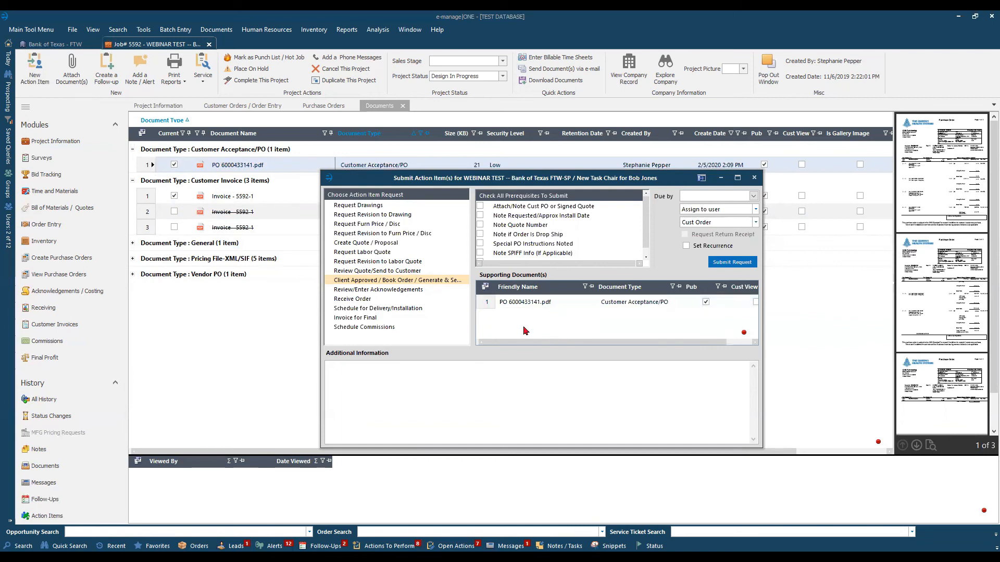
Check off all prerequisites of the action item, from Attach/Note Cust PO or Signed Quote through Saved Quote to Project Docs.
left_click(480, 206)
left_click(480, 215)
left_click(479, 225)
left_click(479, 234)
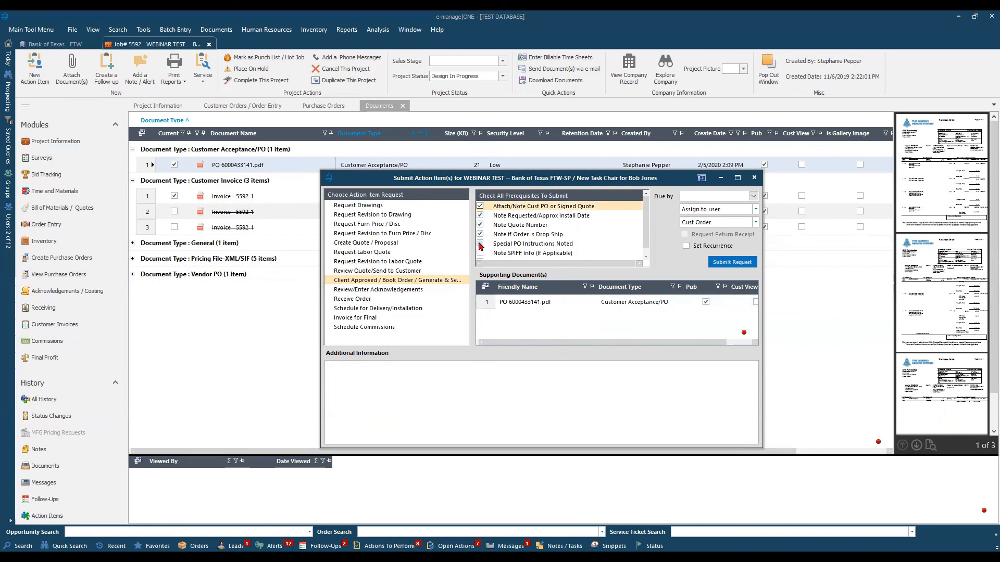
left_click(480, 243)
left_click(480, 254)
left_click(480, 256)
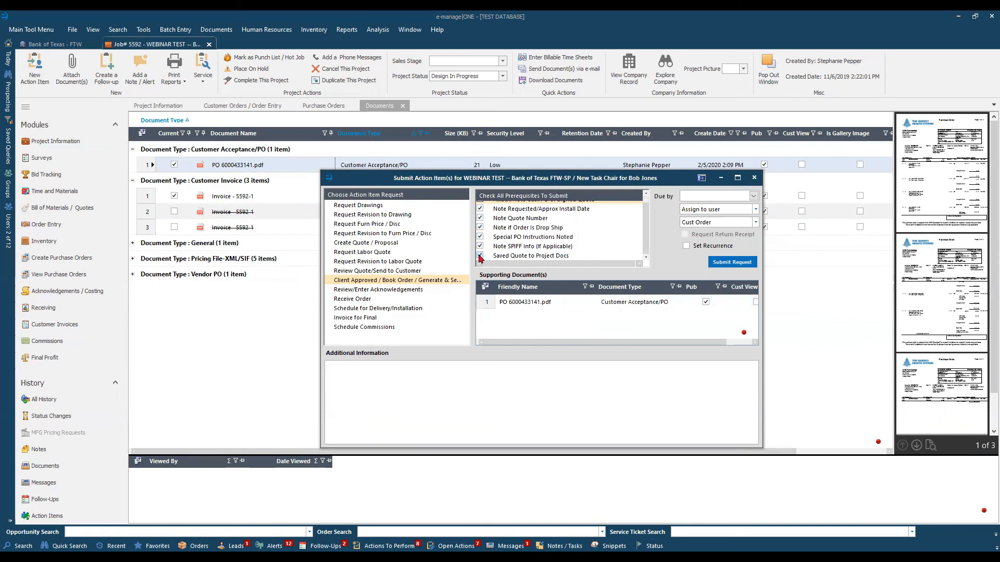
left_click(456, 388)
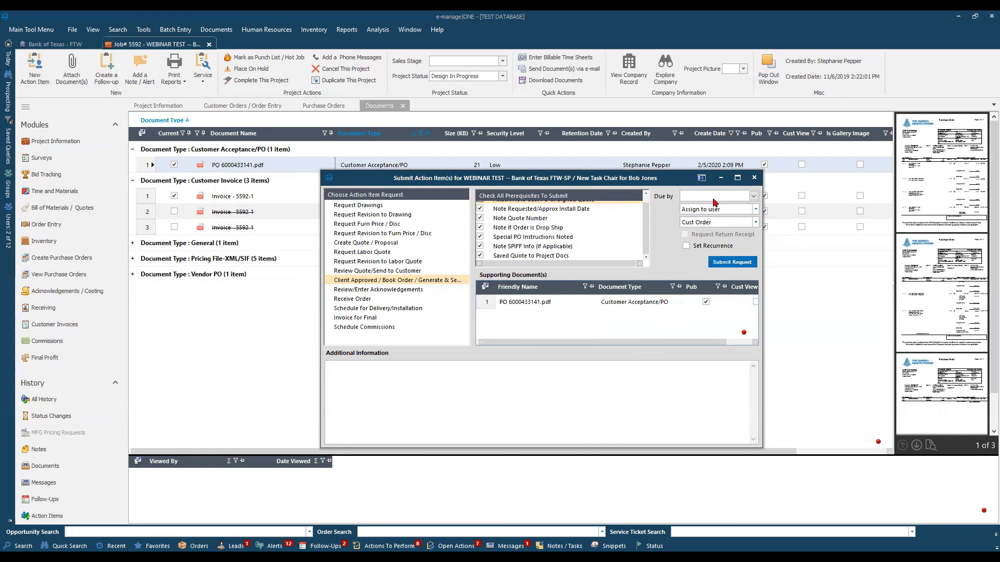
Set the action item's due date to 07/07/2021, close the request without submitting it and return to the project information.
left_click(753, 196)
left_click(712, 240)
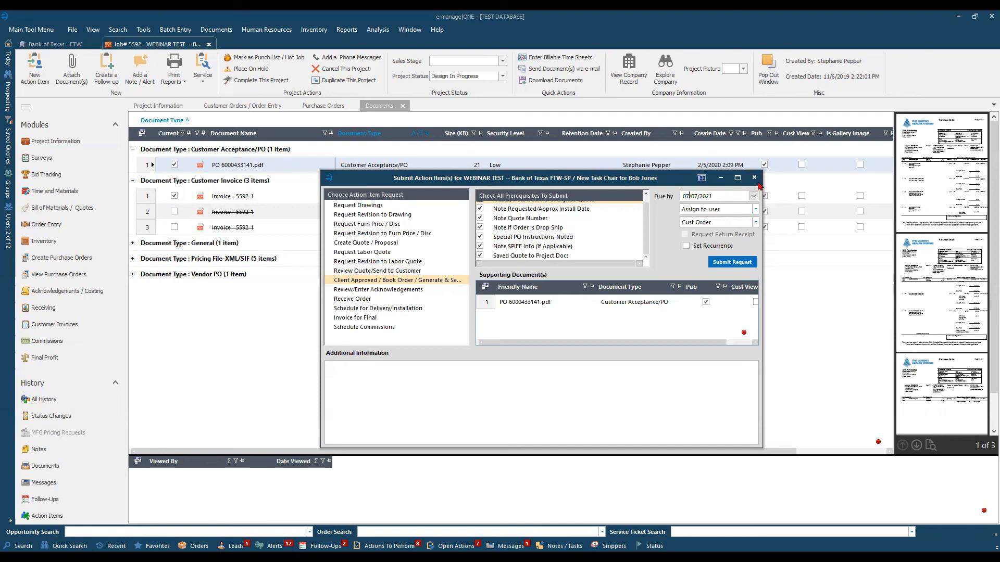
left_click(755, 178)
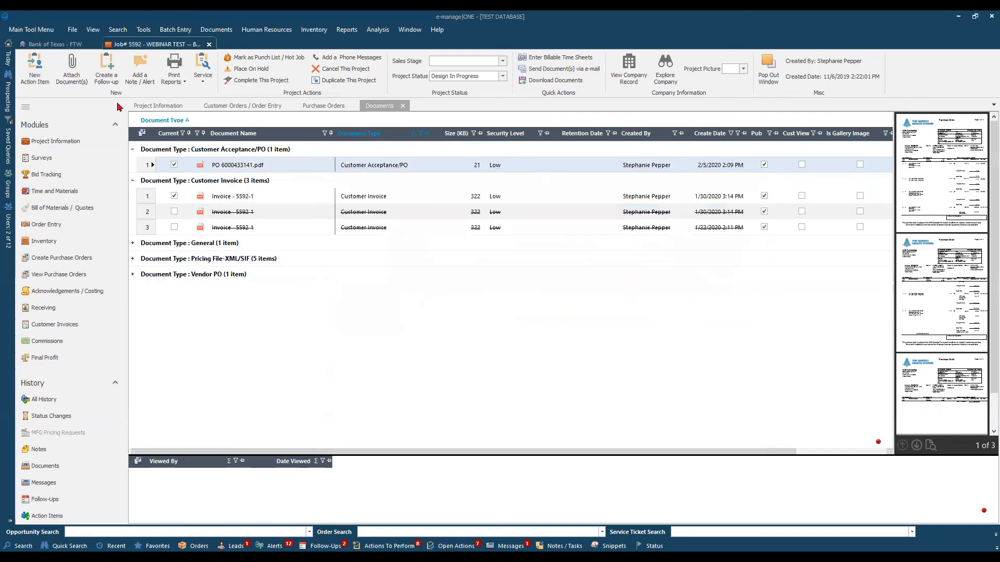
left_click(151, 107)
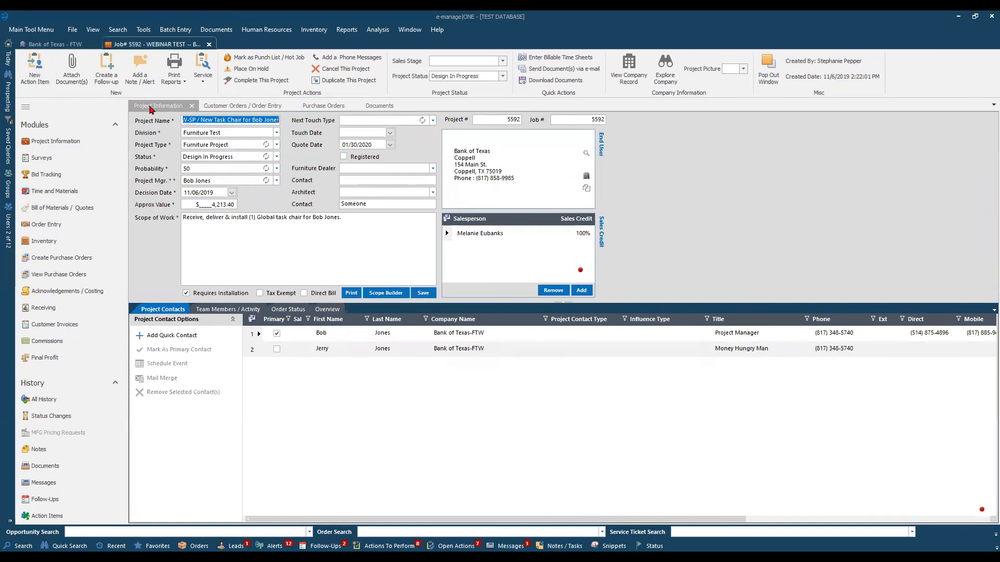